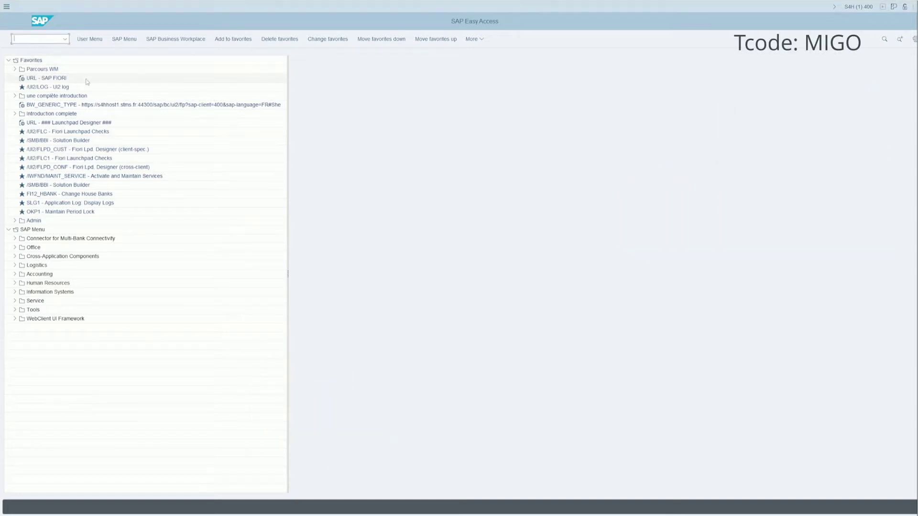
# Step: Start transaction MIGO and load the purchase order by its number for a goods receipt with movement type 101
pyautogui.write('migo')
pyautogui.press('Return')
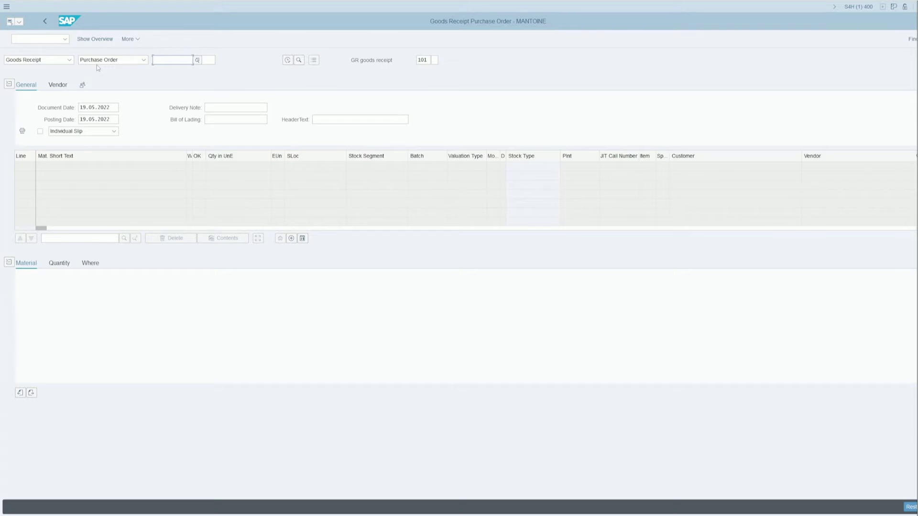
pyautogui.click(424, 59)
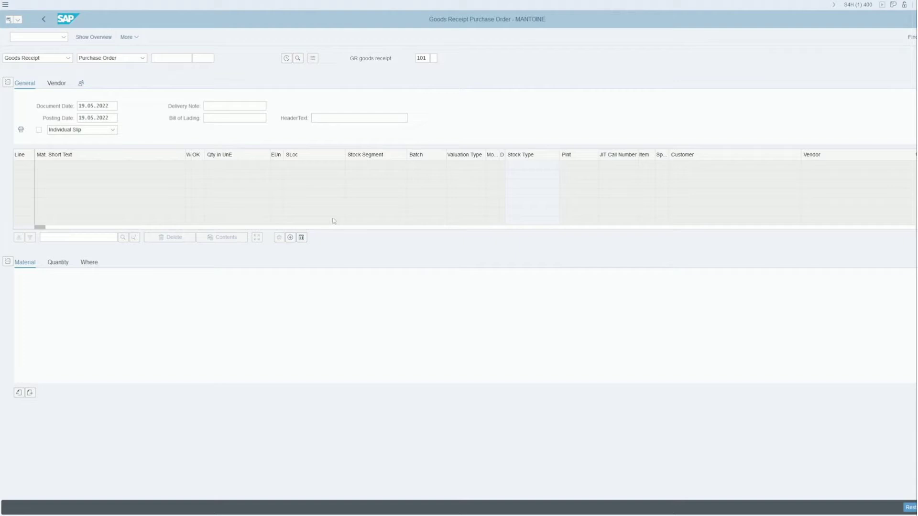
pyautogui.click(163, 58)
pyautogui.hotkey('ctrl', 'v')
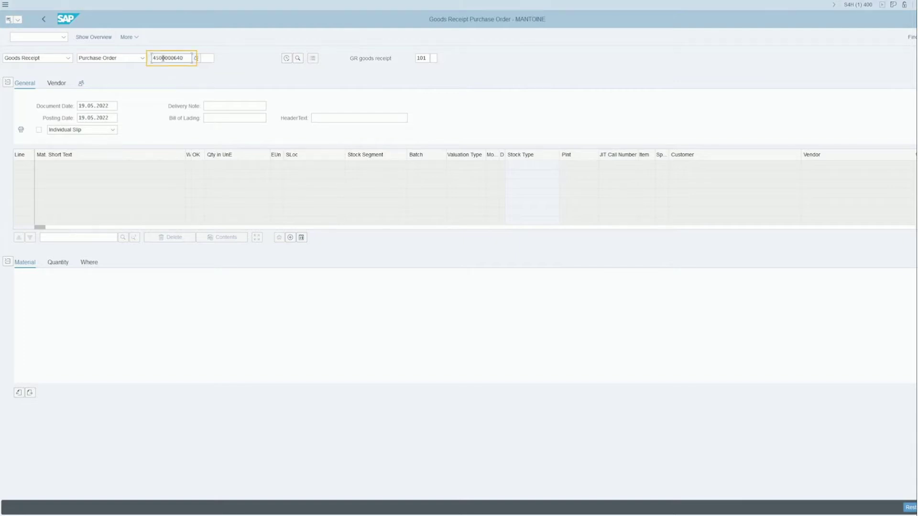
pyautogui.press('Return')
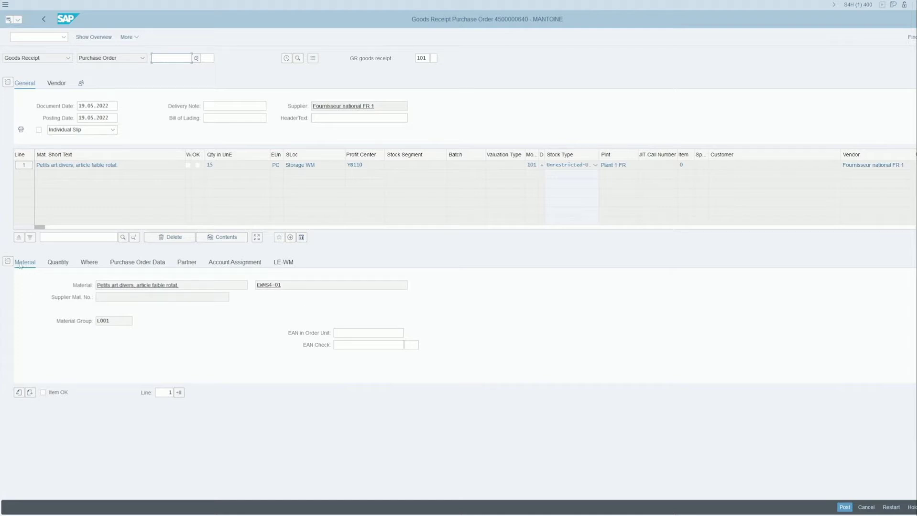
# Step: Examine the item's material description and number, quantity in unit of entry, plant and storage location
pyautogui.moveTo(179, 287); pyautogui.dragTo(96, 287)
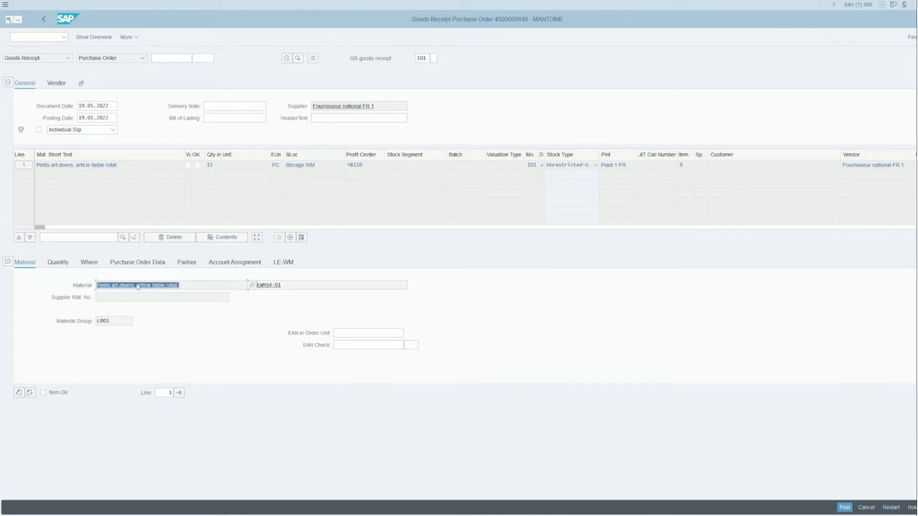
pyautogui.moveTo(290, 286); pyautogui.dragTo(256, 286)
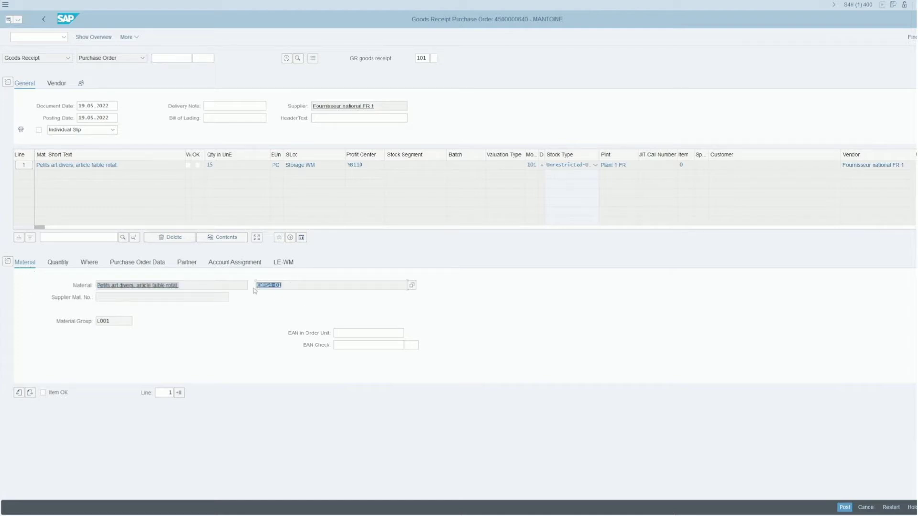
pyautogui.click(58, 263)
pyautogui.moveTo(115, 285); pyautogui.dragTo(99, 285)
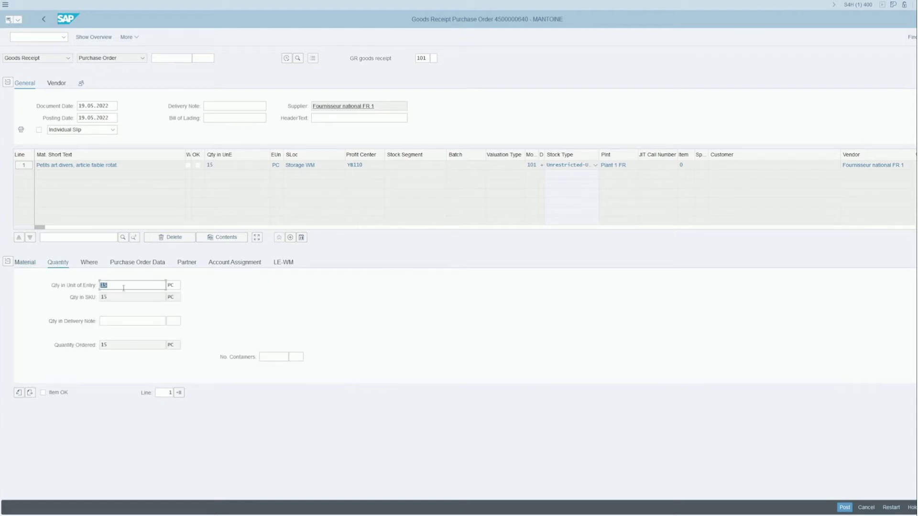
pyautogui.click(90, 263)
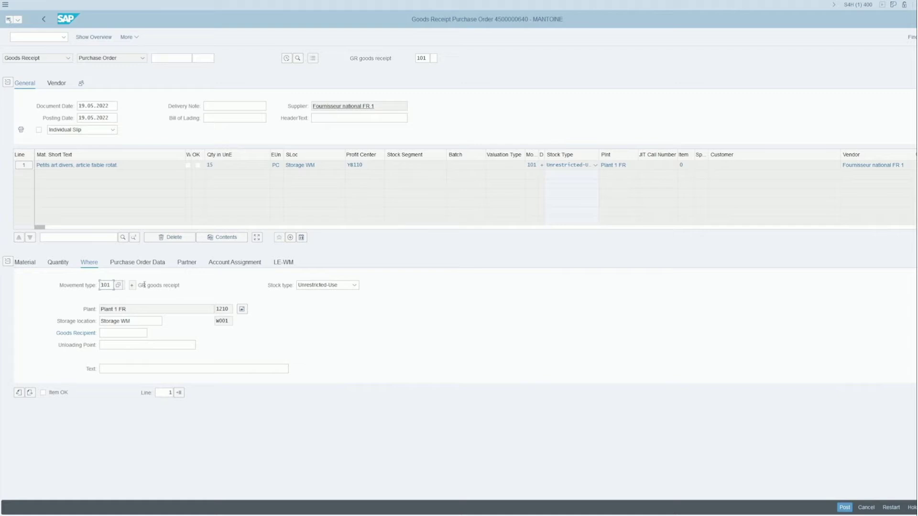
pyautogui.click(215, 311)
pyautogui.click(230, 311)
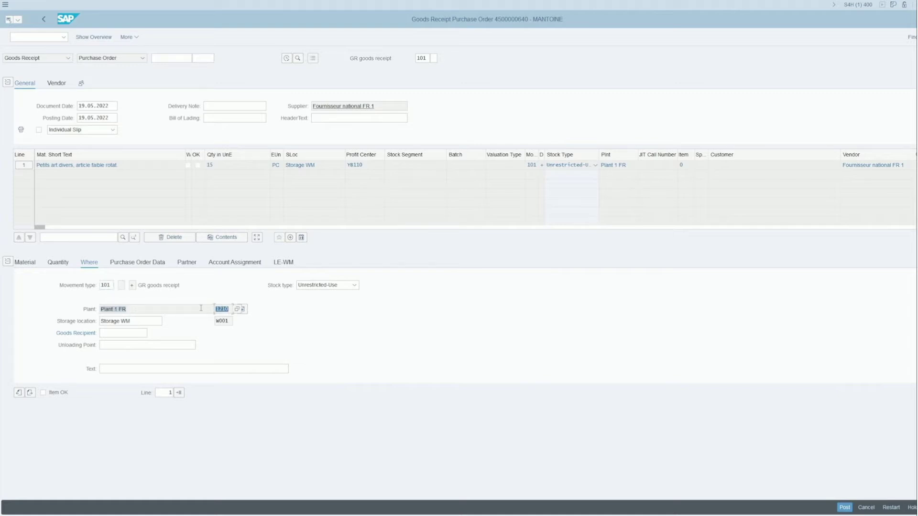
pyautogui.click(132, 321)
pyautogui.click(226, 321)
# Step: Examine the item's purchase order reference, vendor, profit center and LE-WM putaway quantity
pyautogui.click(138, 264)
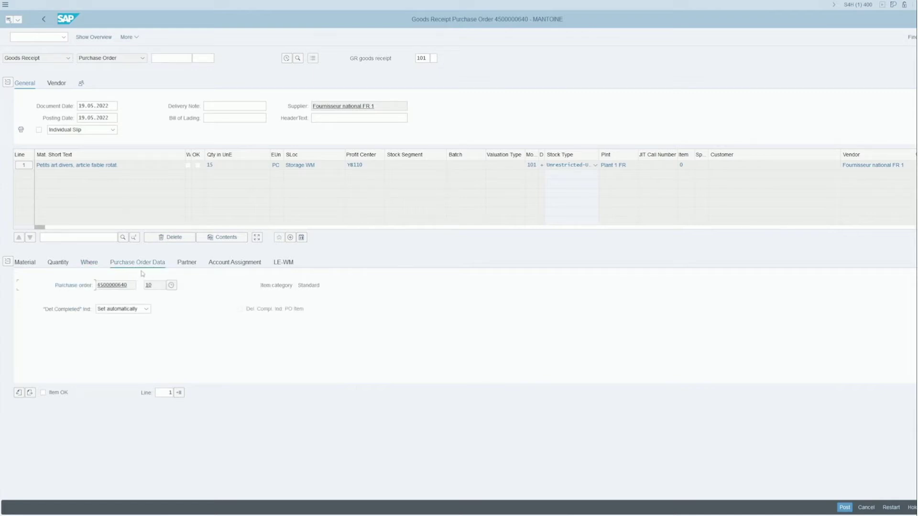
pyautogui.moveTo(130, 285); pyautogui.dragTo(70, 282)
pyautogui.doubleClick(159, 286)
pyautogui.click(187, 264)
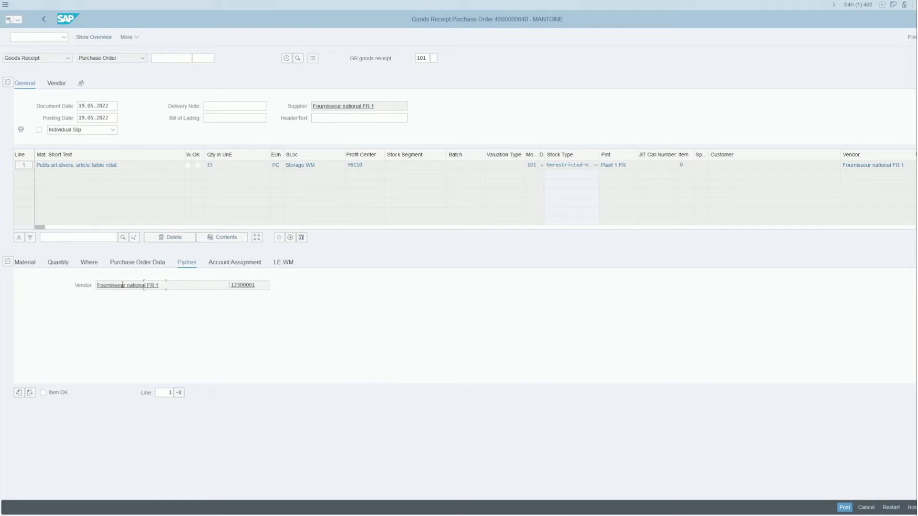
pyautogui.doubleClick(256, 285)
pyautogui.click(229, 263)
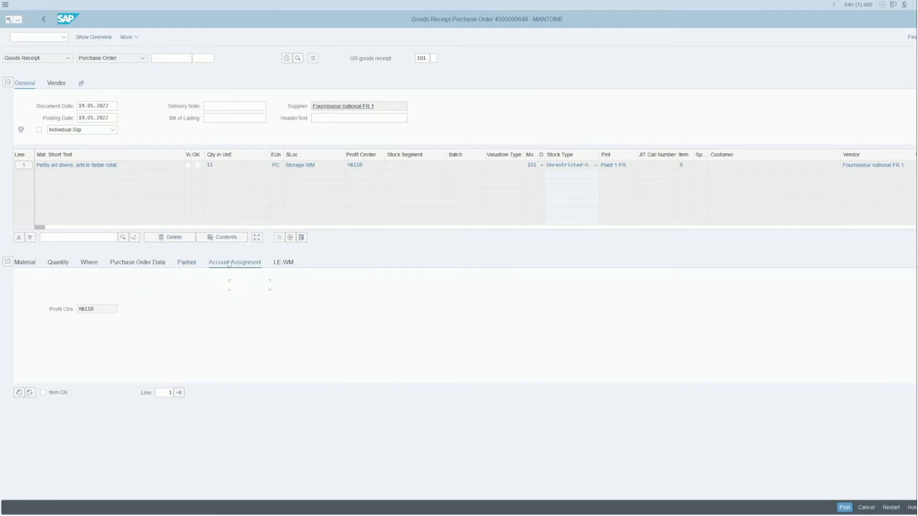
pyautogui.doubleClick(92, 309)
pyautogui.click(284, 263)
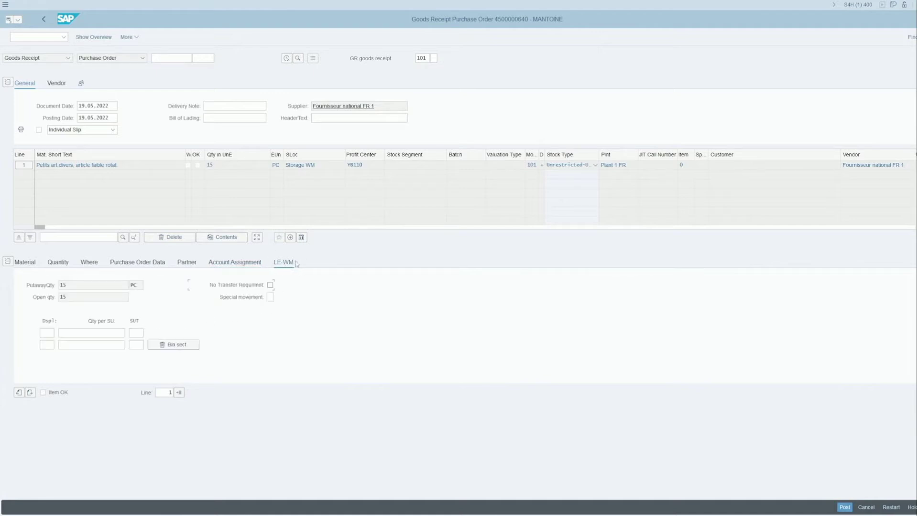
pyautogui.doubleClick(63, 285)
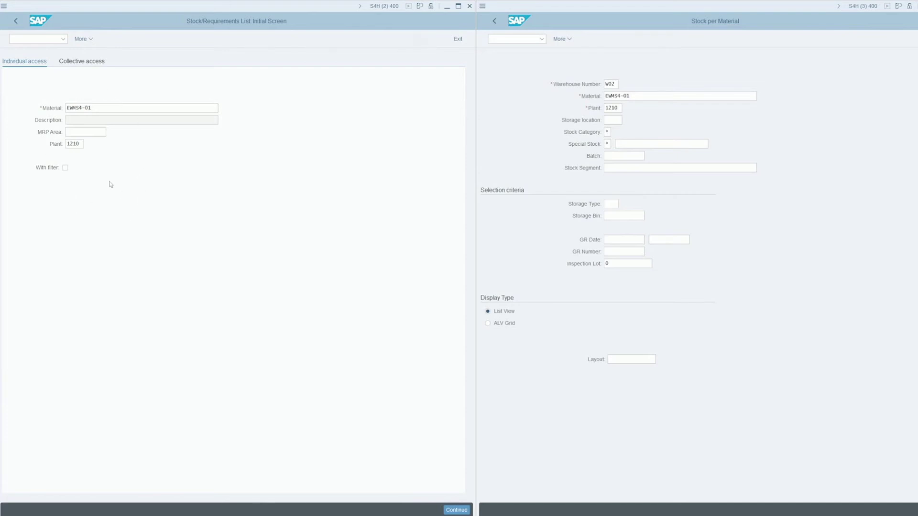
# Step: Display the stock/requirements list for material EWMS4-01 in plant 1210 and examine its stock, purchase order and reservation lines
pyautogui.click(85, 108)
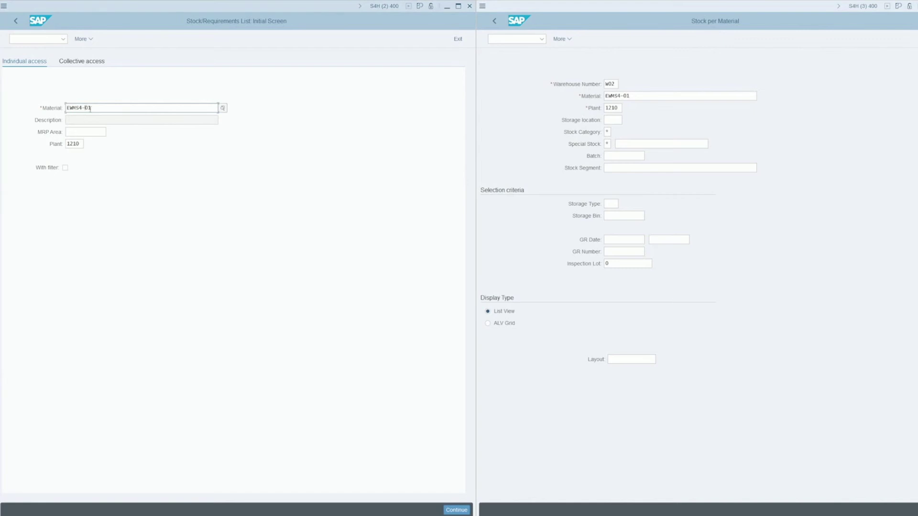
pyautogui.press('Return')
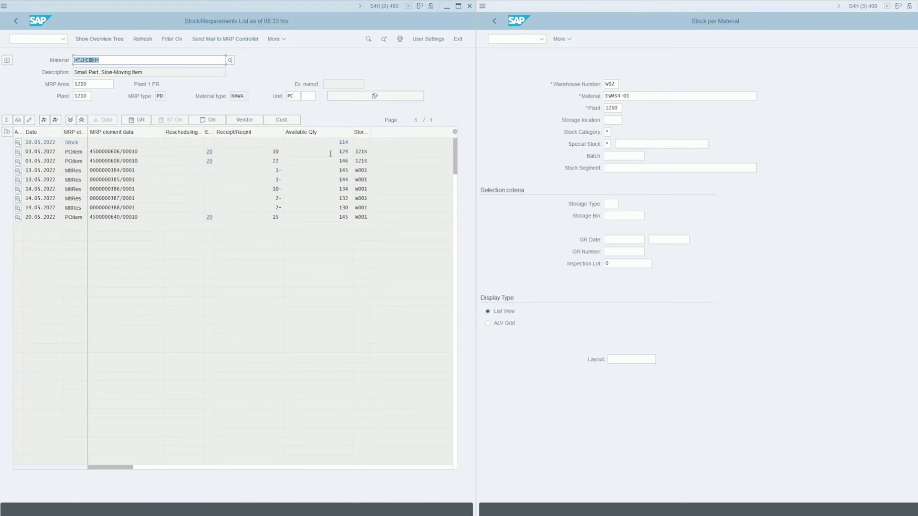
pyautogui.moveTo(333, 142); pyautogui.dragTo(358, 141)
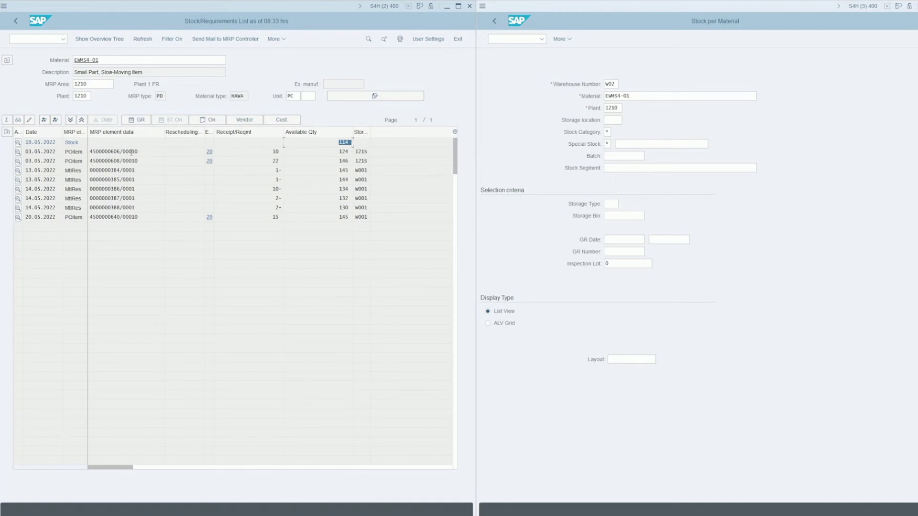
pyautogui.moveTo(129, 151); pyautogui.dragTo(80, 151)
pyautogui.moveTo(269, 152); pyautogui.dragTo(284, 148)
pyautogui.moveTo(125, 170); pyautogui.dragTo(90, 171)
pyautogui.moveTo(283, 171); pyautogui.dragTo(276, 170)
pyautogui.moveTo(120, 218); pyautogui.dragTo(86, 217)
pyautogui.moveTo(269, 218); pyautogui.dragTo(286, 218)
# Step: Display the stock per material for EWMS4-01 in warehouse W02, plant 1210, and compare it with the available stock quantity
pyautogui.click(615, 95)
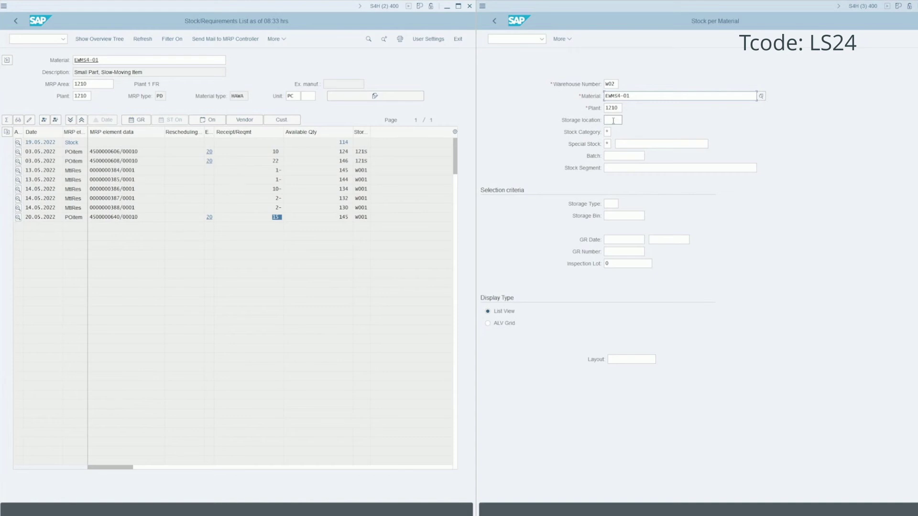
pyautogui.click(616, 84)
pyautogui.moveTo(615, 84); pyautogui.dragTo(592, 96)
pyautogui.click(617, 108)
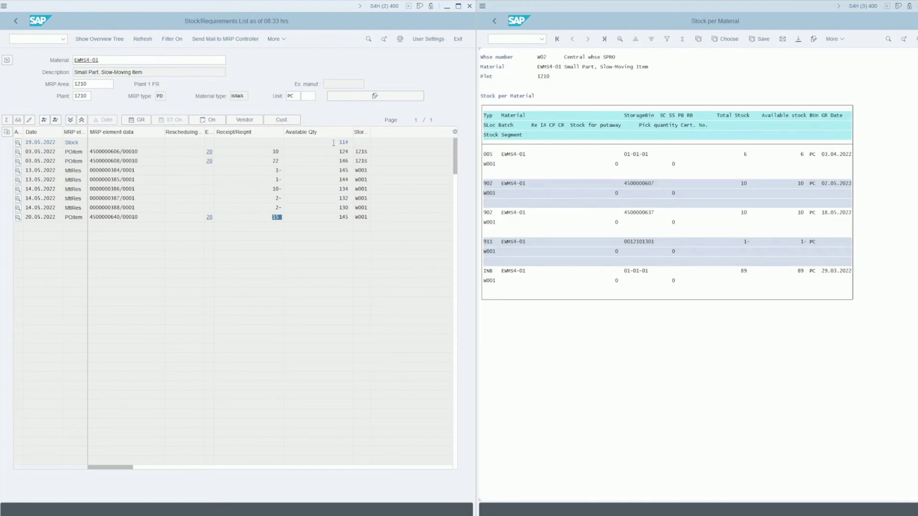
pyautogui.moveTo(333, 142); pyautogui.dragTo(352, 143)
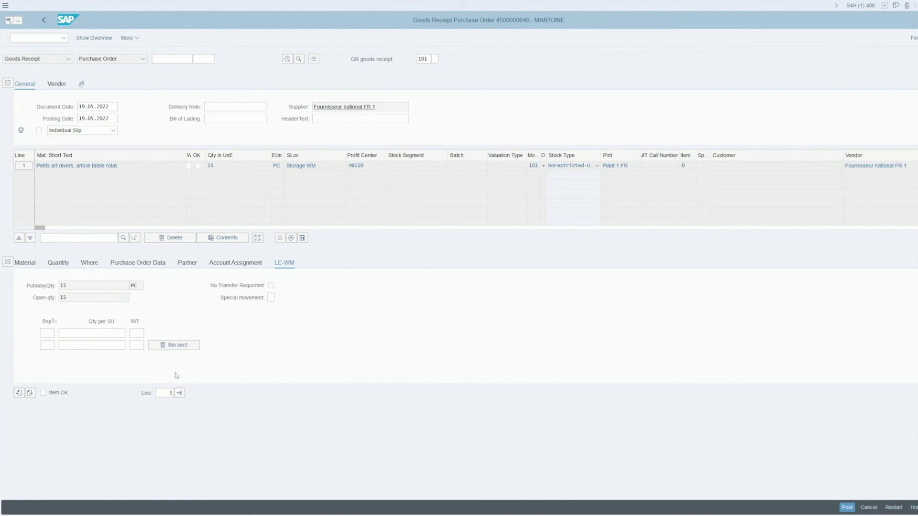
# Step: Mark the goods receipt item as OK and post the receipt
pyautogui.click(43, 393)
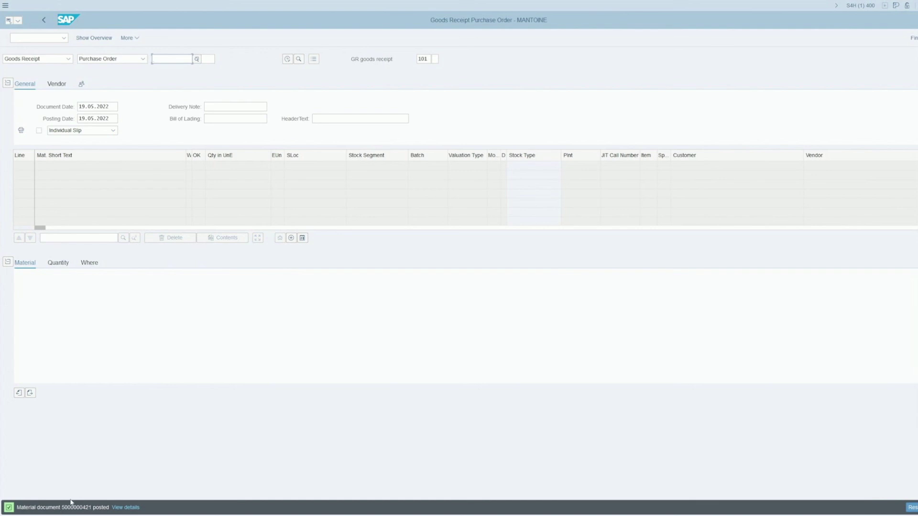
# Step: Switch to the Stock/Requirements List and Stock per Material windows and return both to their selection screens
pyautogui.moveTo(467, 483)
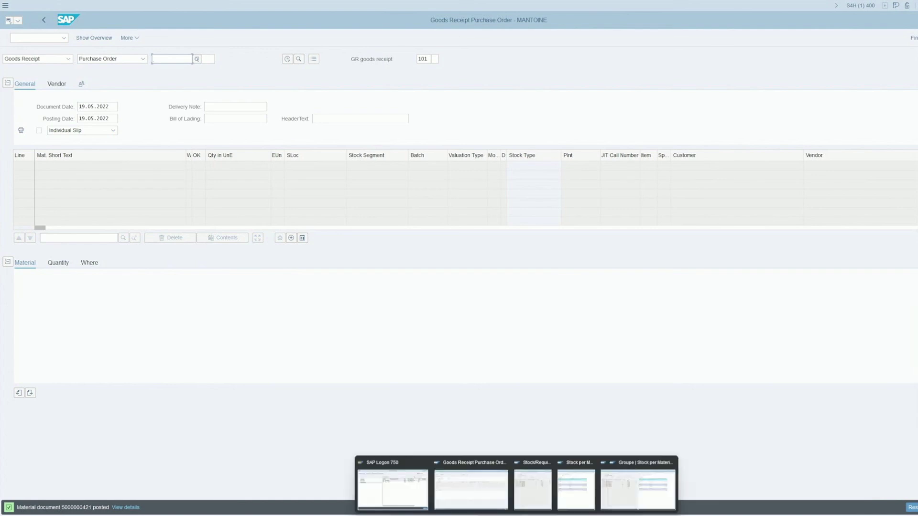
pyautogui.click(534, 493)
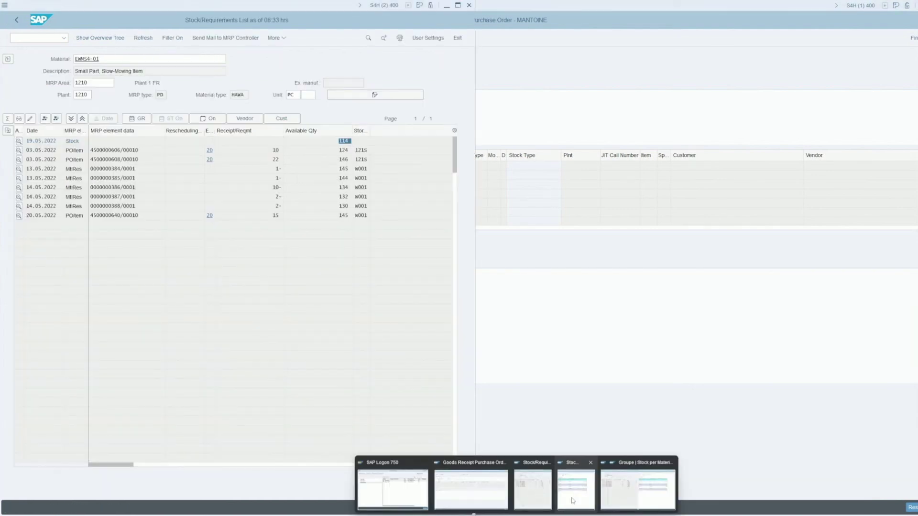
pyautogui.click(574, 500)
pyautogui.click(17, 20)
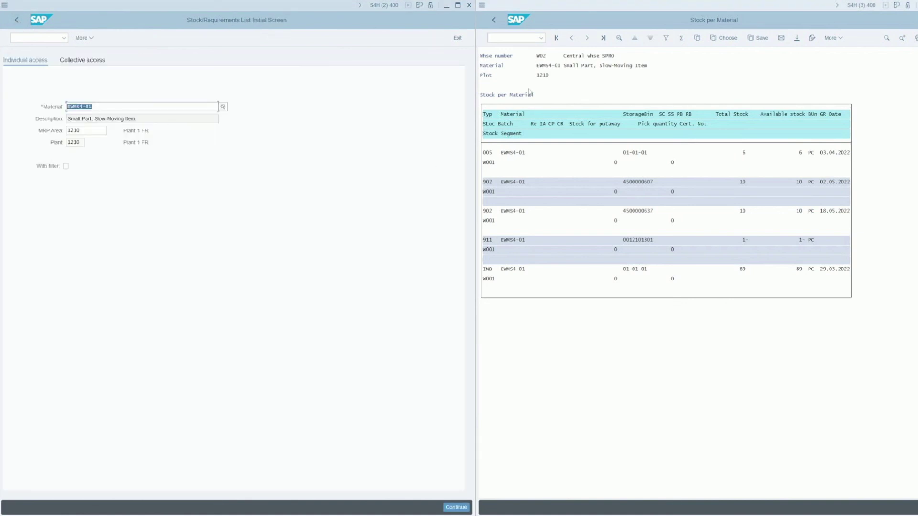
pyautogui.click(493, 20)
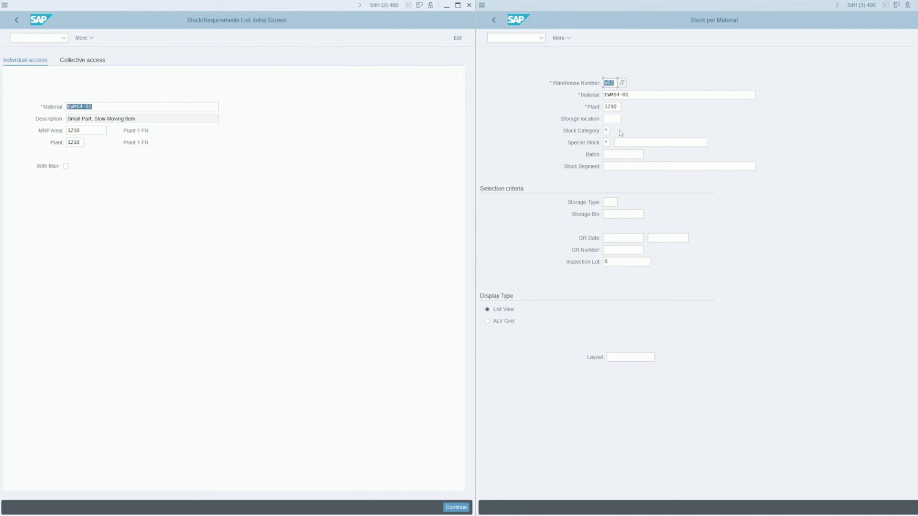
# Step: Redisplay the stock/requirements list for EWMS4-01, check its available stock, and rerun the stock per material report for warehouse W02
pyautogui.click(95, 107)
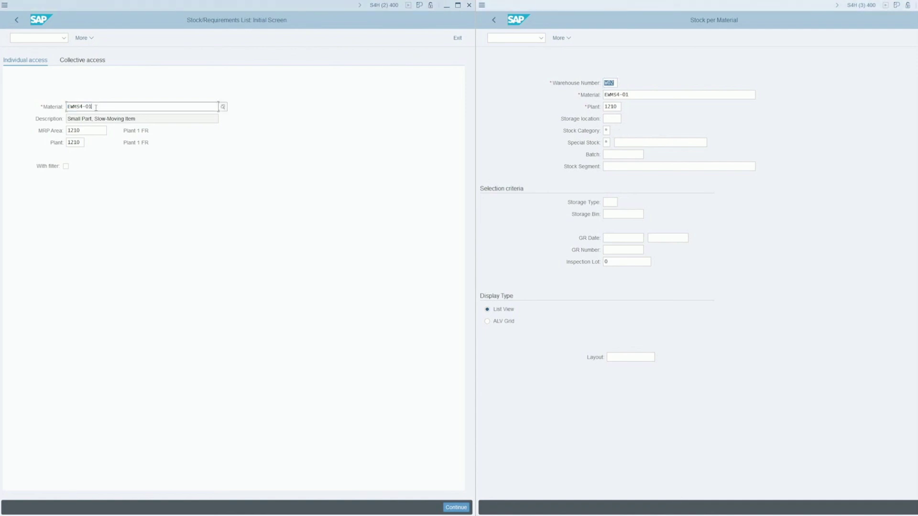
pyautogui.press('Return')
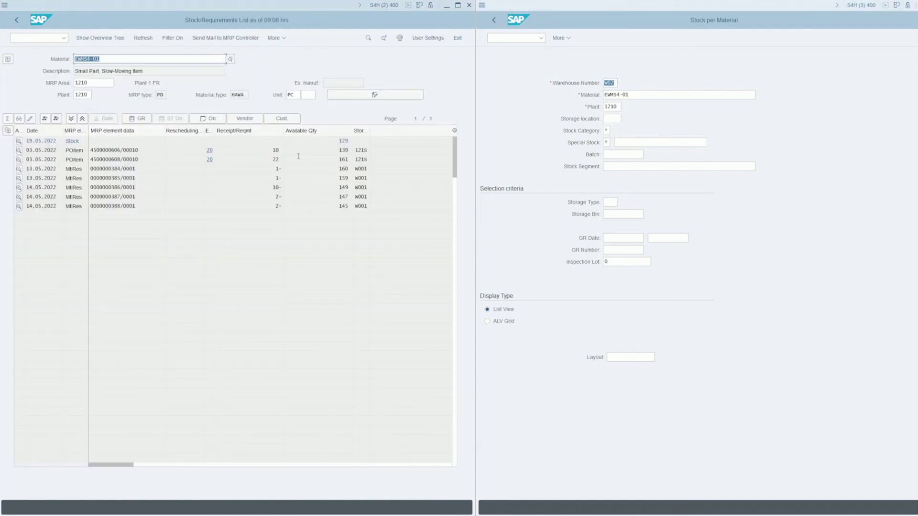
pyautogui.moveTo(338, 141); pyautogui.dragTo(352, 140)
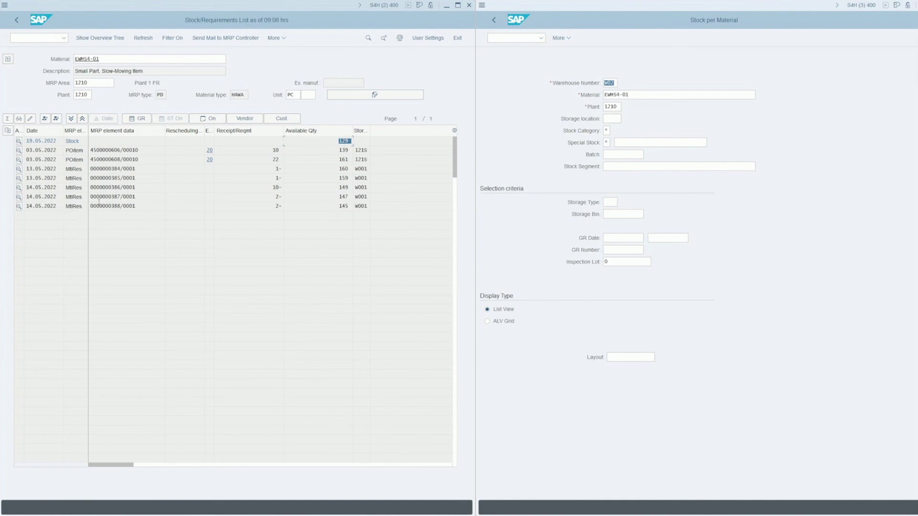
pyautogui.click(617, 95)
pyautogui.press('F8')
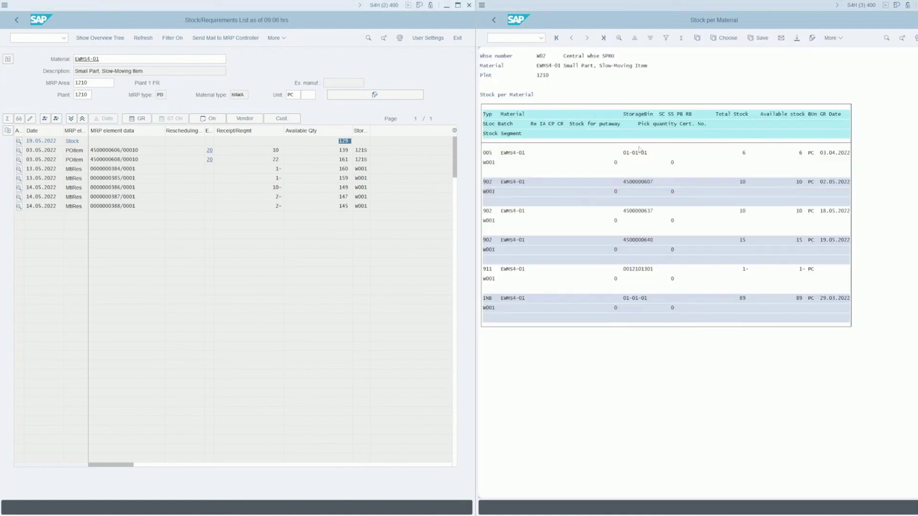